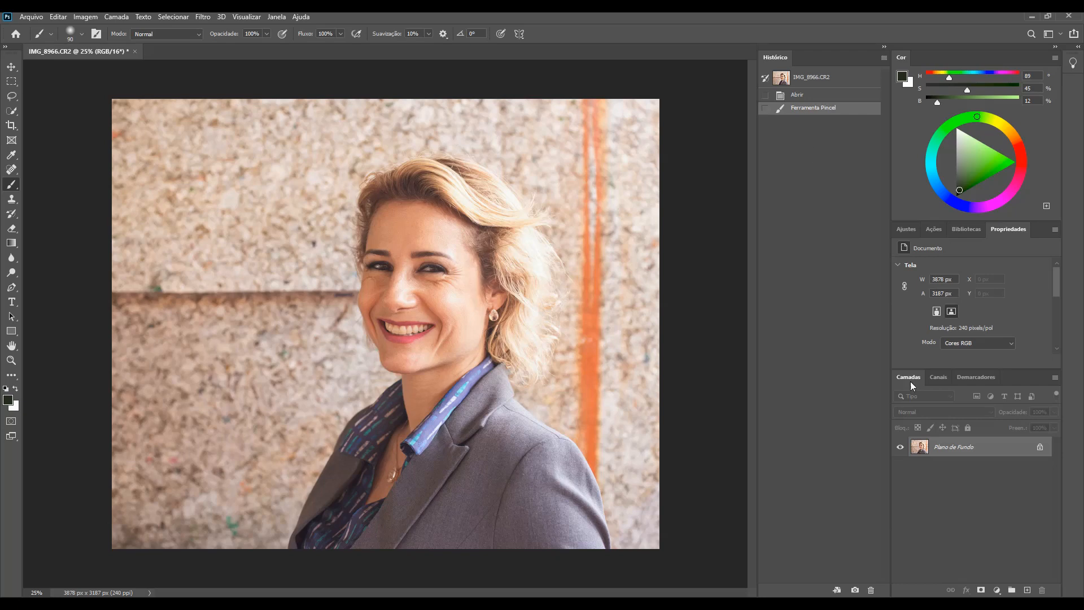
# Create a new empty layer and retouch small marks on the woman's face with the Spot Healing Brush.
pyautogui.click(1028, 590)
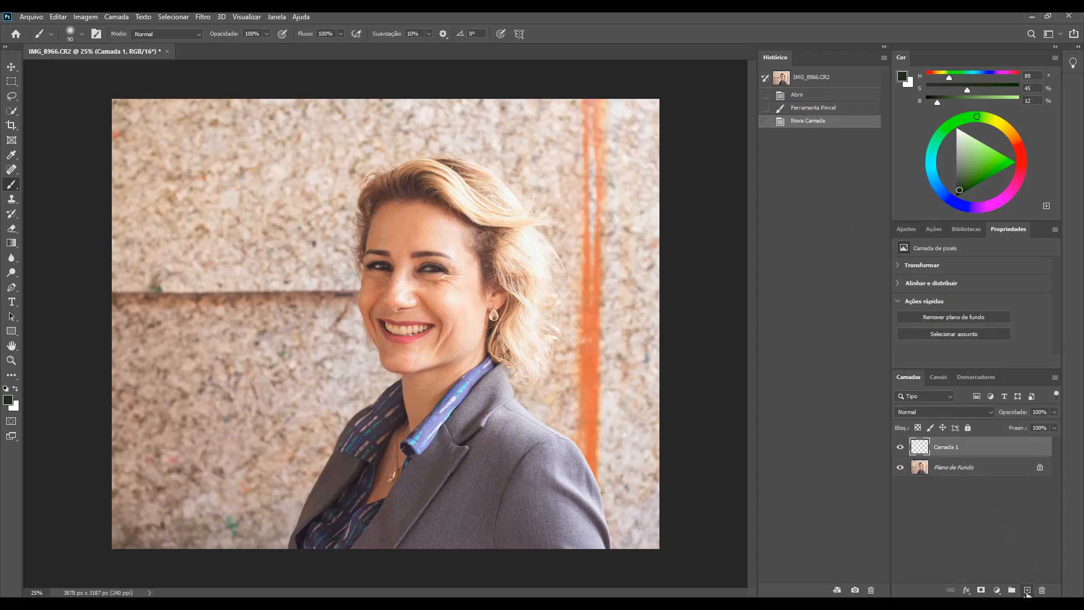
pyautogui.click(12, 170)
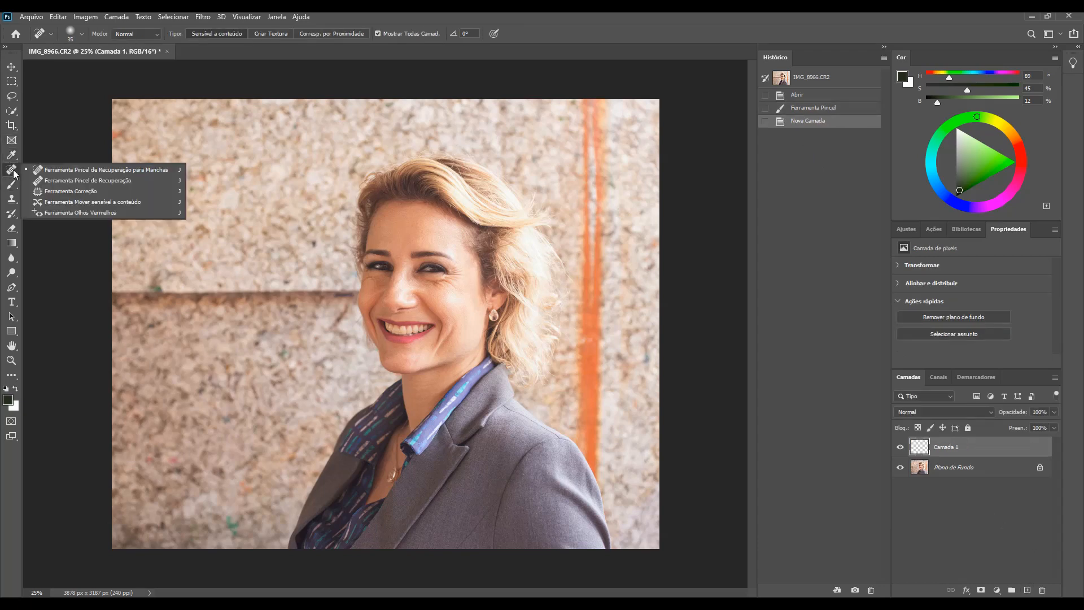
pyautogui.click(33, 169)
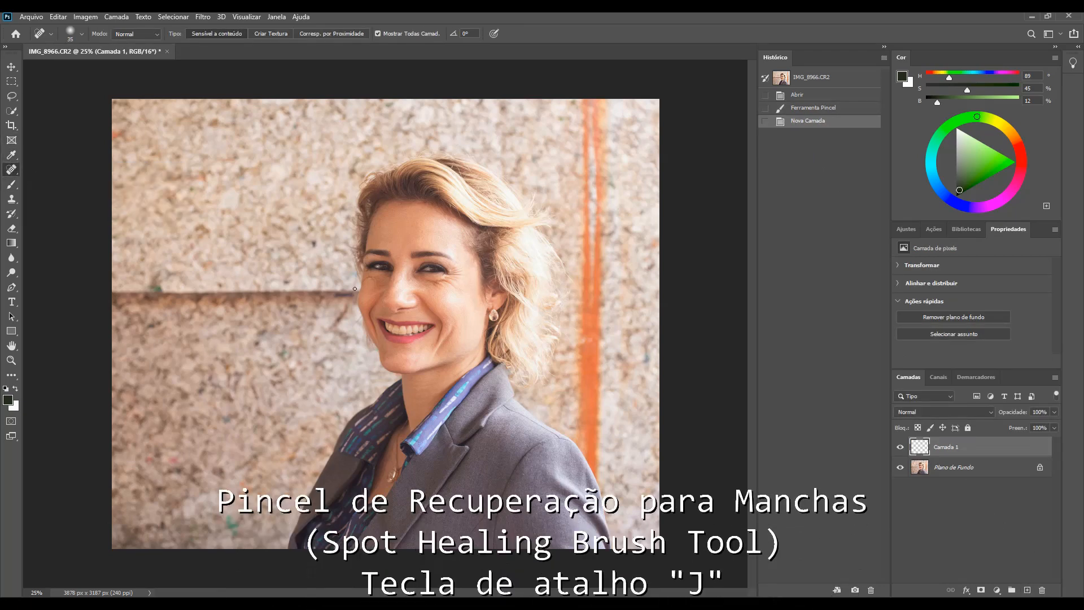
pyautogui.moveTo(453, 308); pyautogui.dragTo(500, 309)
pyautogui.moveTo(362, 220)
pyautogui.mouseDown()
pyautogui.moveTo(376, 251)
pyautogui.moveTo(413, 250)
pyautogui.moveTo(397, 232)
pyautogui.moveTo(414, 237)
pyautogui.moveTo(375, 234)
pyautogui.mouseUp()
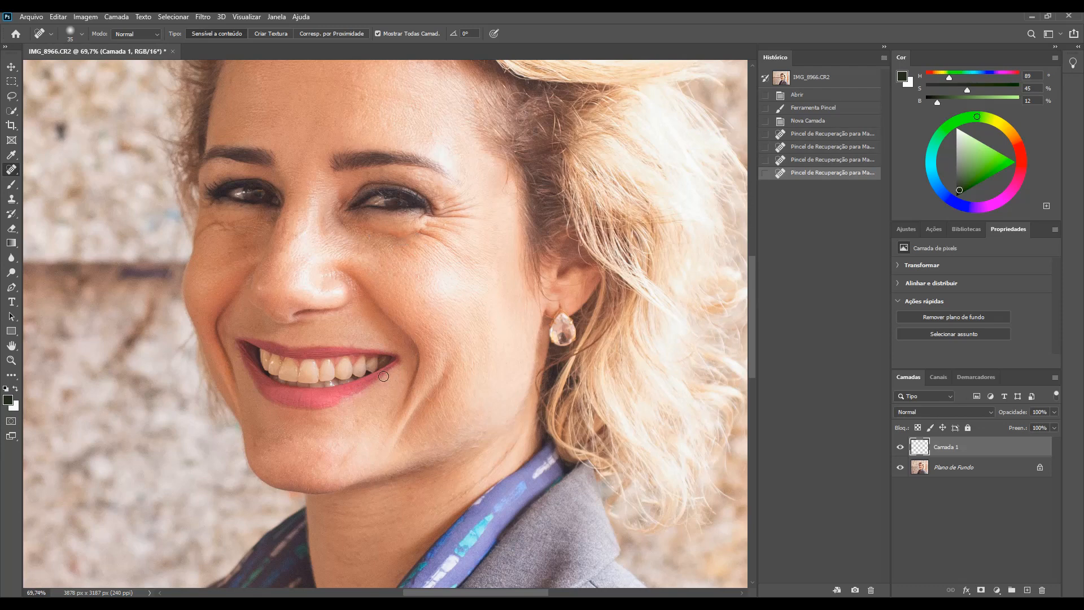
# Paint with the Spot Healing Brush over the corner of the mouth, the inner eye and the wrinkles beside the eye.
pyautogui.moveTo(366, 337)
pyautogui.mouseDown()
pyautogui.moveTo(362, 395)
pyautogui.moveTo(360, 370)
pyautogui.moveTo(360, 380)
pyautogui.mouseUp()
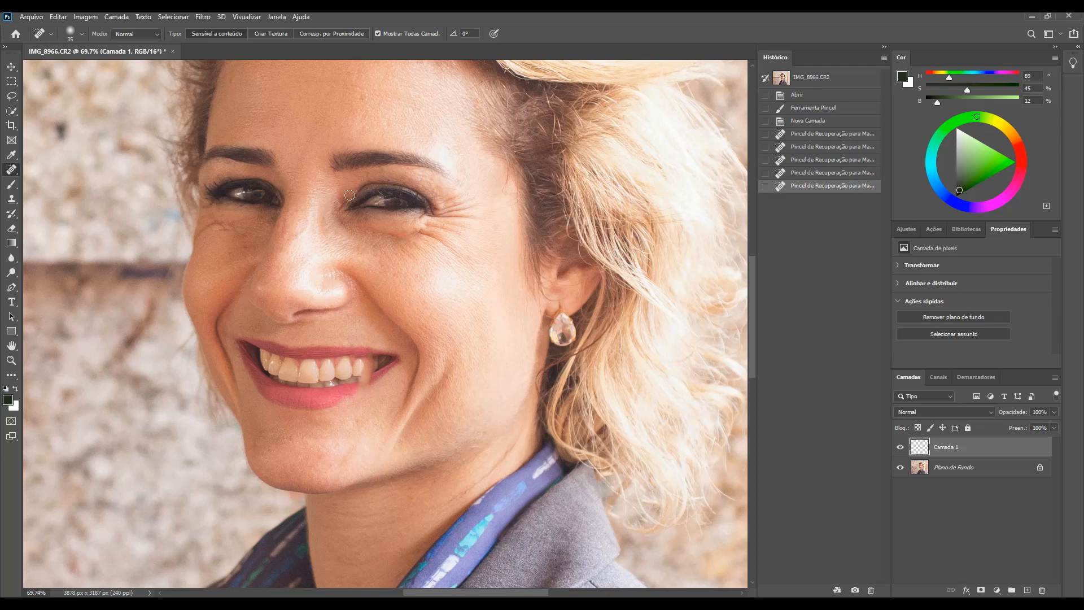
pyautogui.moveTo(417, 229)
pyautogui.mouseDown()
pyautogui.moveTo(453, 245)
pyautogui.moveTo(423, 224)
pyautogui.moveTo(467, 226)
pyautogui.moveTo(449, 227)
pyautogui.mouseUp()
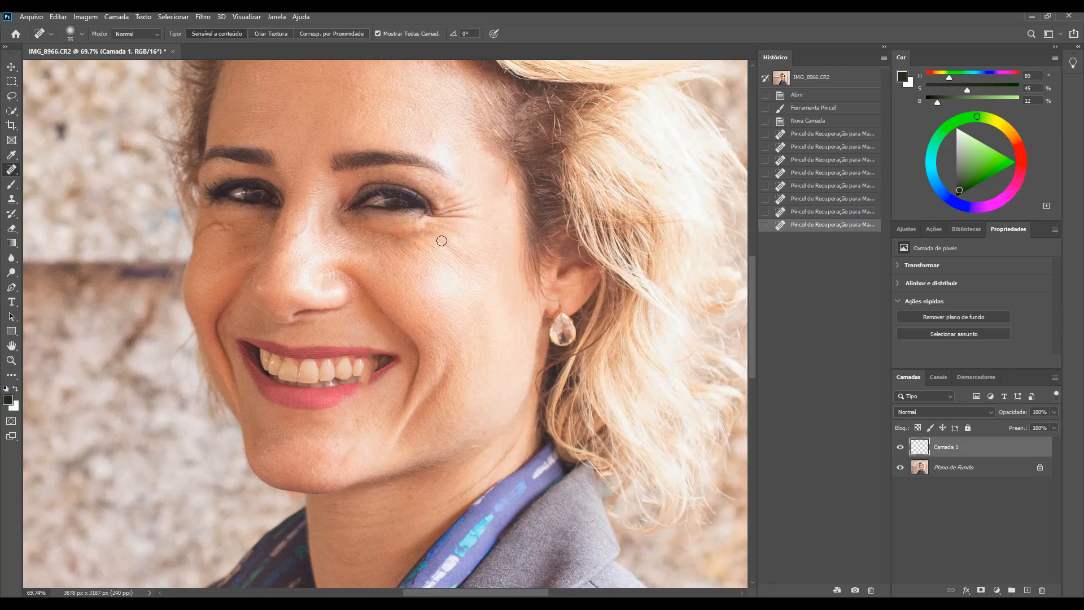
pyautogui.moveTo(368, 213)
pyautogui.mouseDown()
pyautogui.moveTo(375, 189)
pyautogui.moveTo(381, 211)
pyautogui.mouseUp()
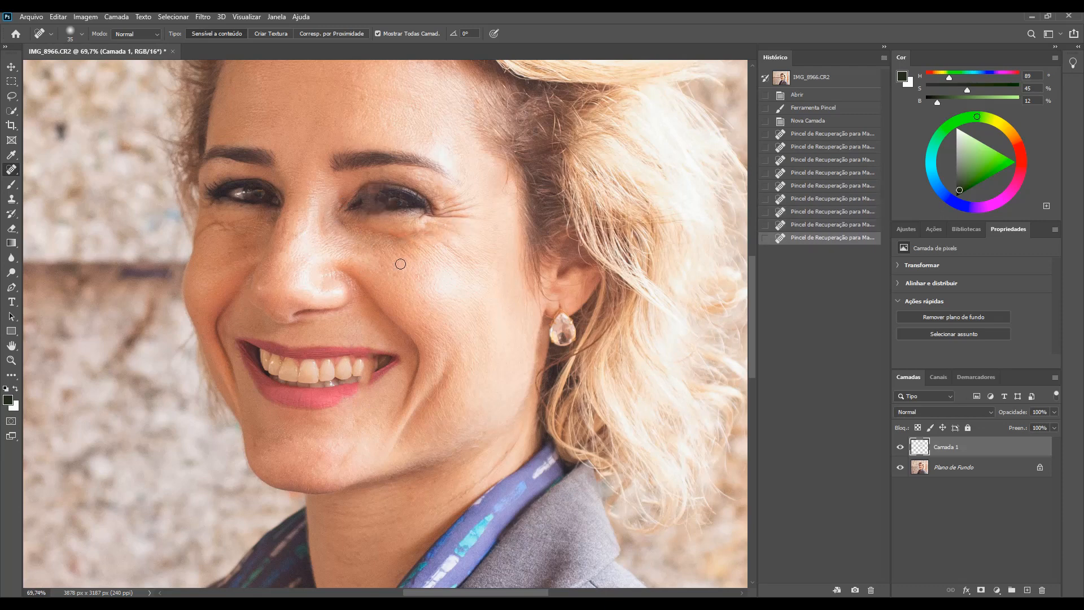
pyautogui.moveTo(473, 217); pyautogui.dragTo(443, 218)
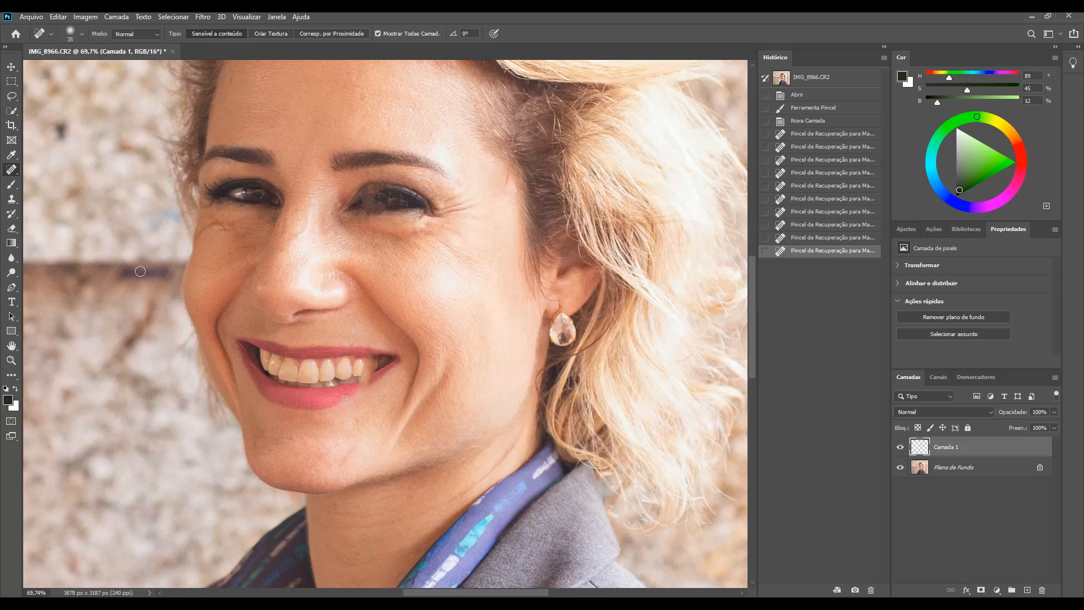
# Restore the over-healed eye and mouth corner from the original snapshot with the History Brush.
pyautogui.click(12, 218)
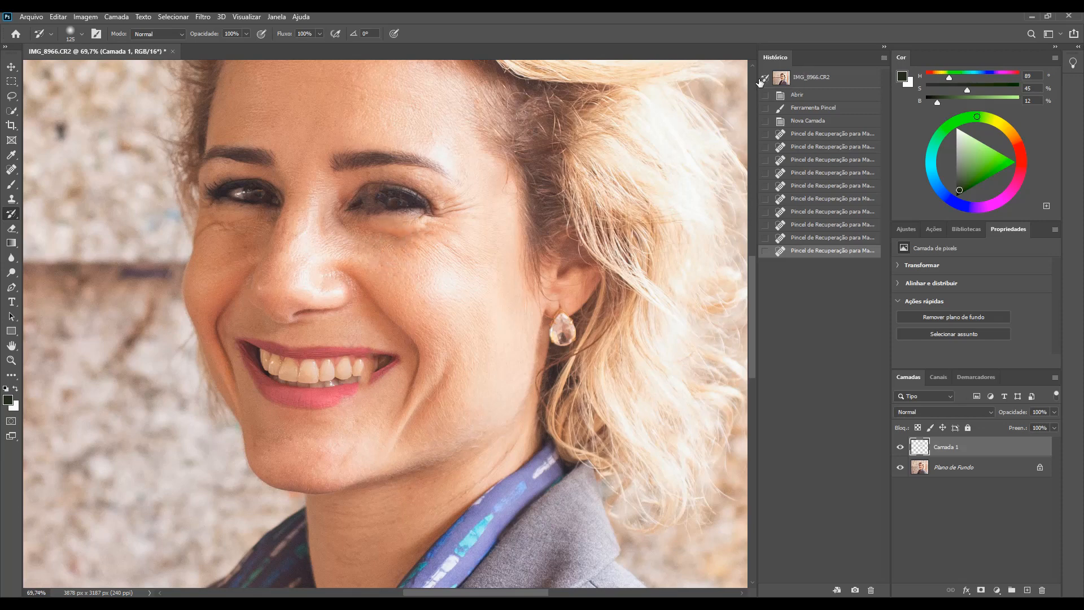
pyautogui.moveTo(371, 208)
pyautogui.mouseDown()
pyautogui.moveTo(387, 195)
pyautogui.moveTo(361, 203)
pyautogui.mouseUp()
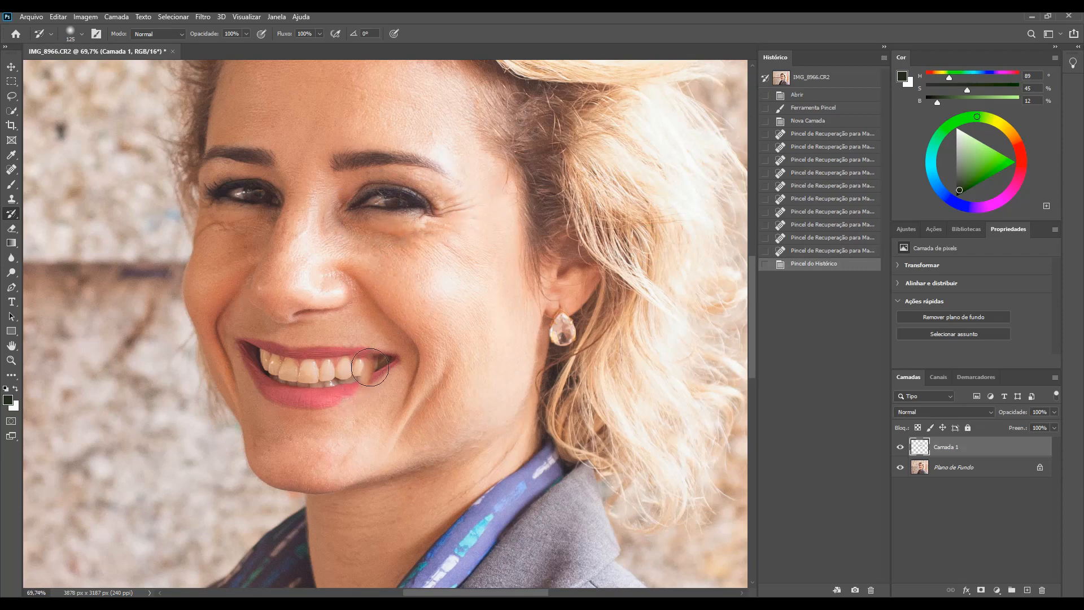
pyautogui.moveTo(370, 367); pyautogui.dragTo(342, 384)
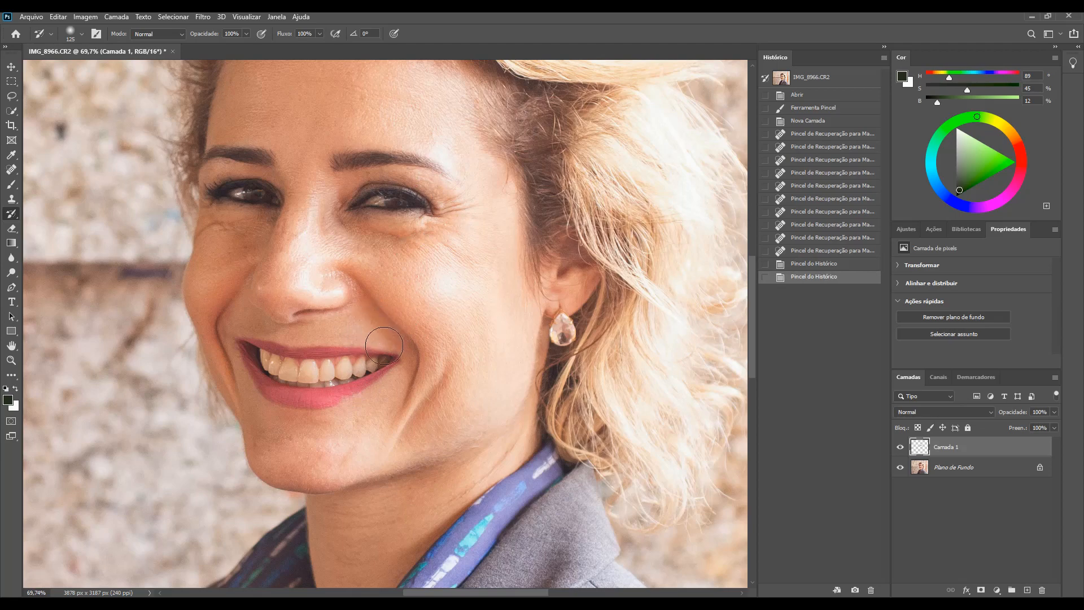
# Stamp all visible layers into a new merged layer and desaturate it.
pyautogui.hotkey('ctrl', '-')
pyautogui.hotkey('ctrl', '-')
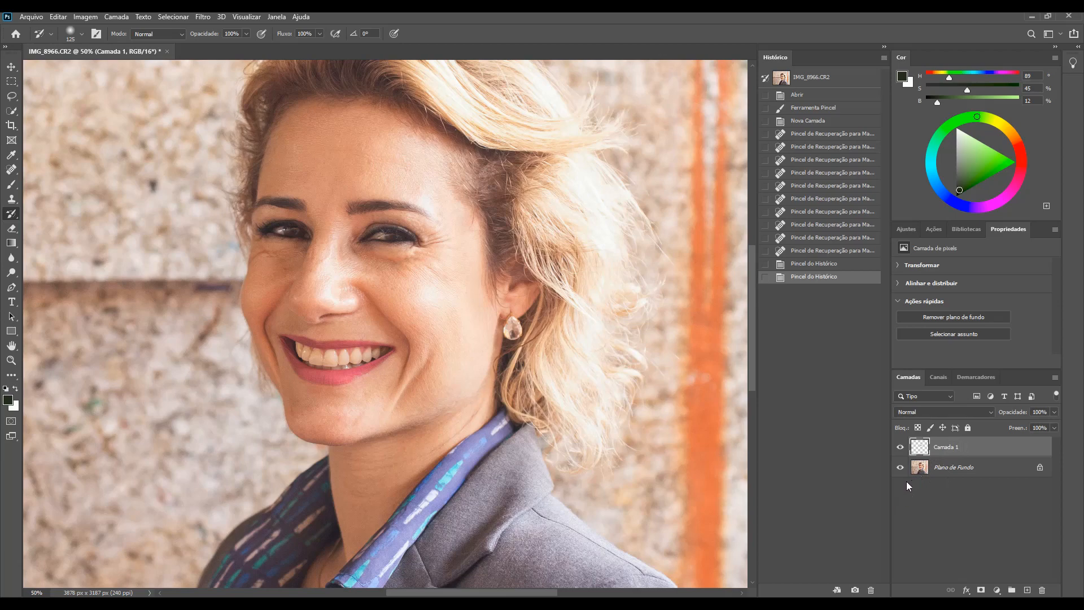
pyautogui.hotkey('ctrl', 'shift', 'alt', 'e')
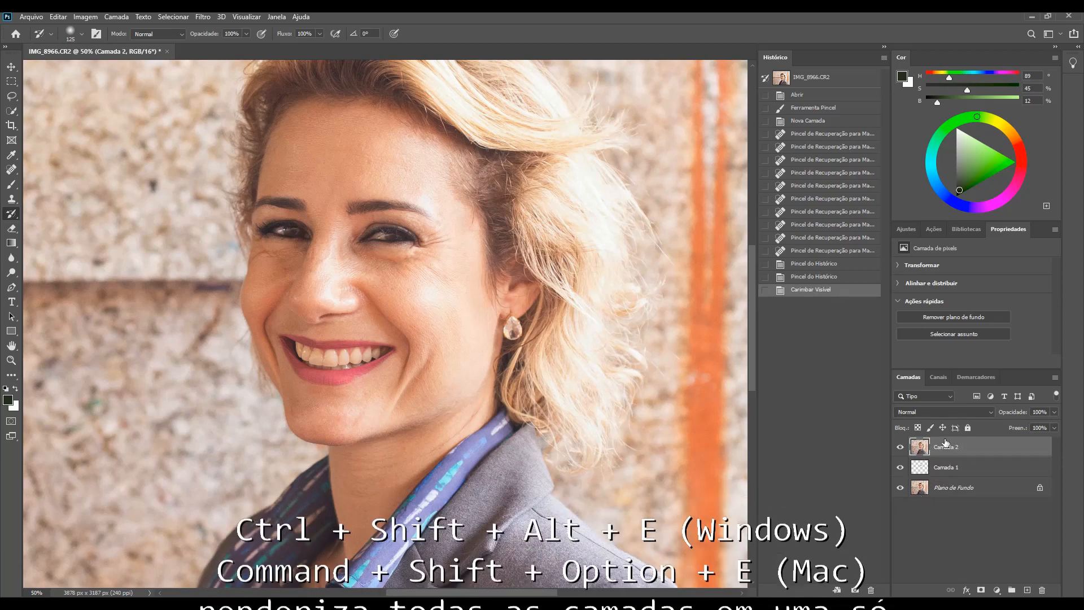
pyautogui.hotkey('ctrl', 'shift', 'u')
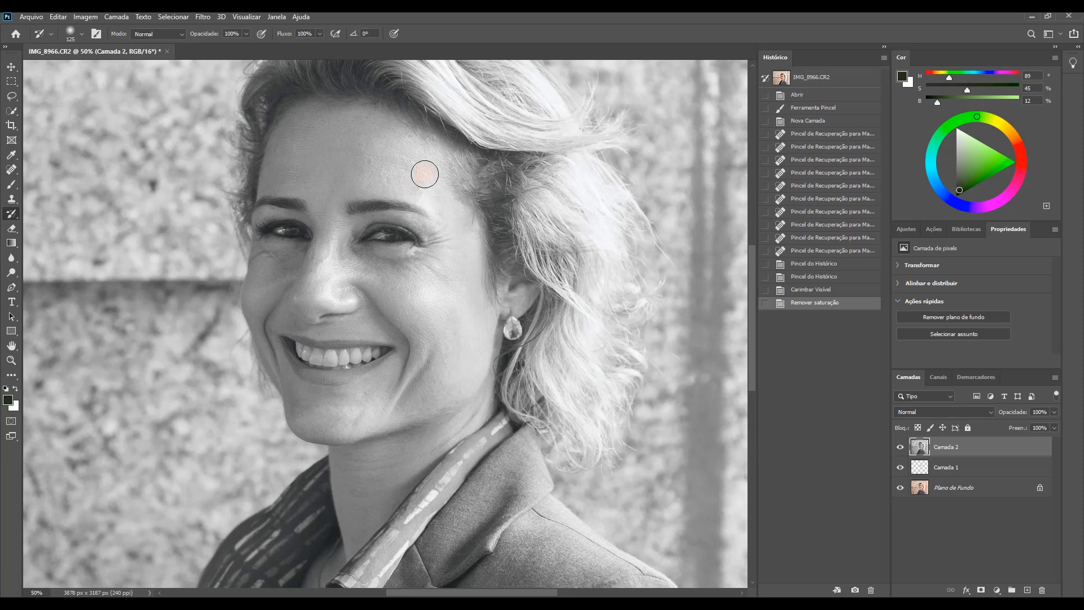
# Try a History Brush stroke from the original snapshot down the desaturated face, and undo it.
pyautogui.moveTo(425, 174); pyautogui.dragTo(389, 334)
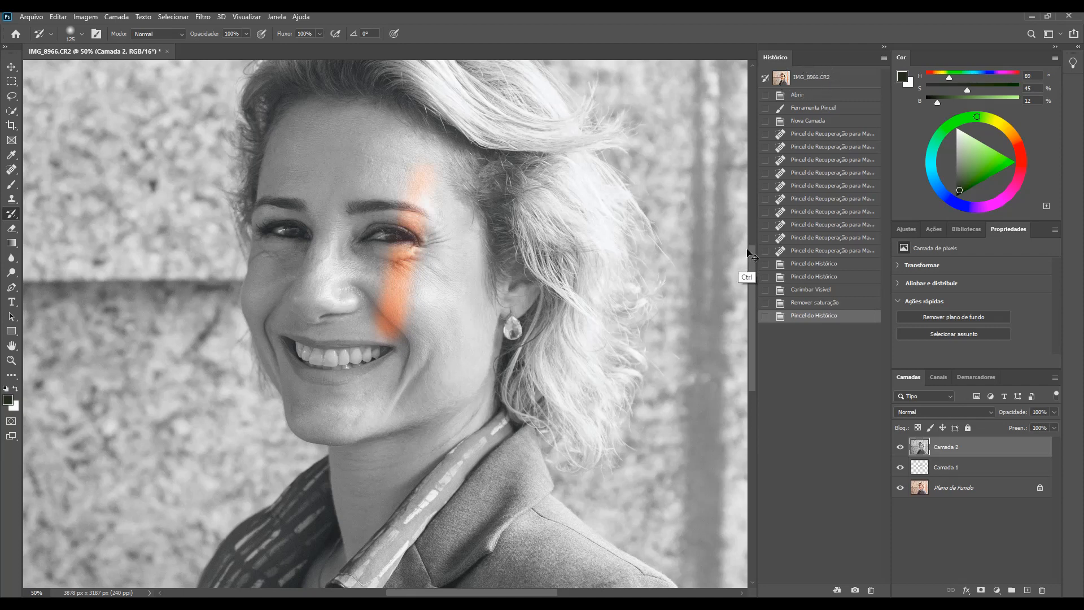
pyautogui.hotkey('ctrl', 'z')
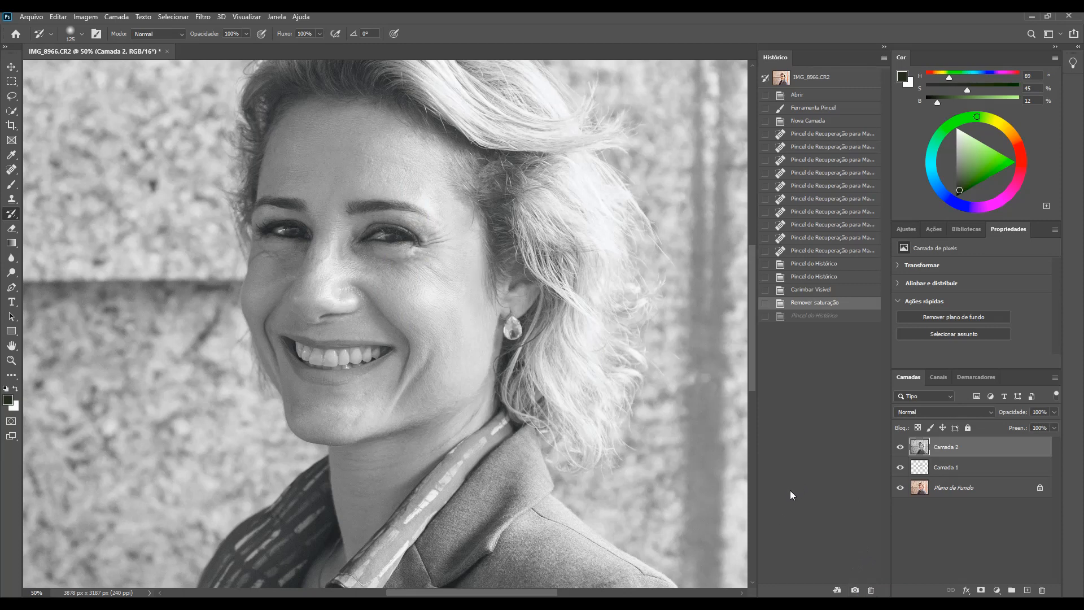
# Create a history snapshot named PB from the merged layers and set it as the History Brush source.
pyautogui.click(883, 58)
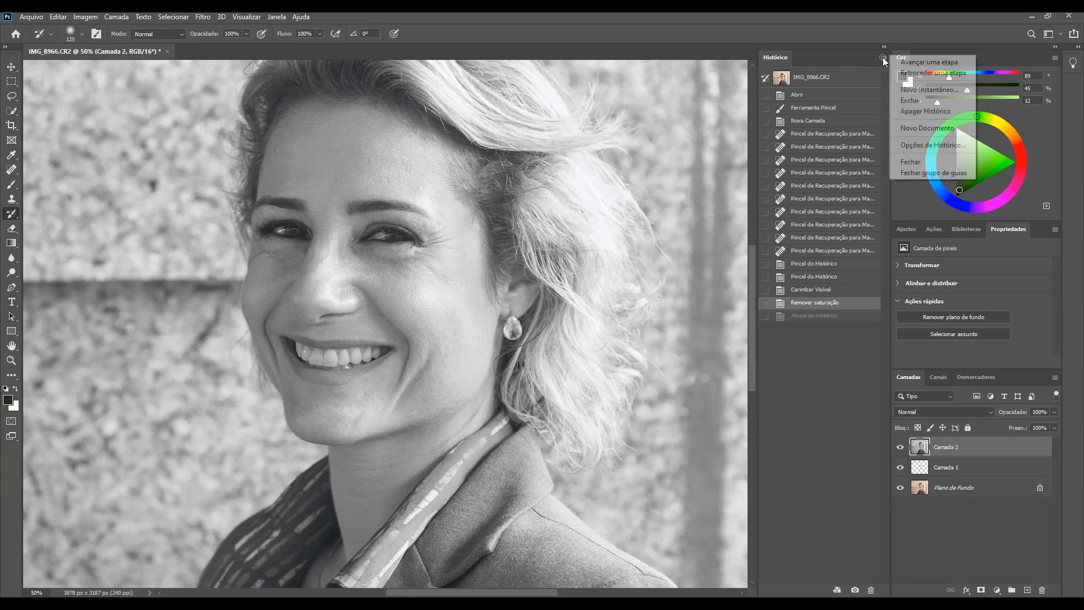
pyautogui.click(905, 90)
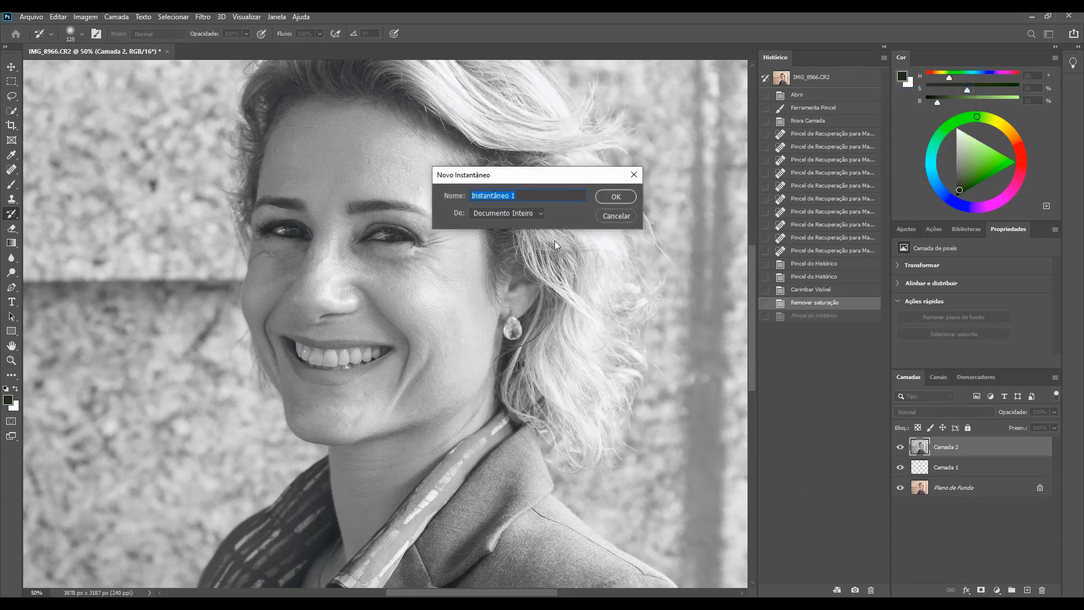
pyautogui.click(525, 213)
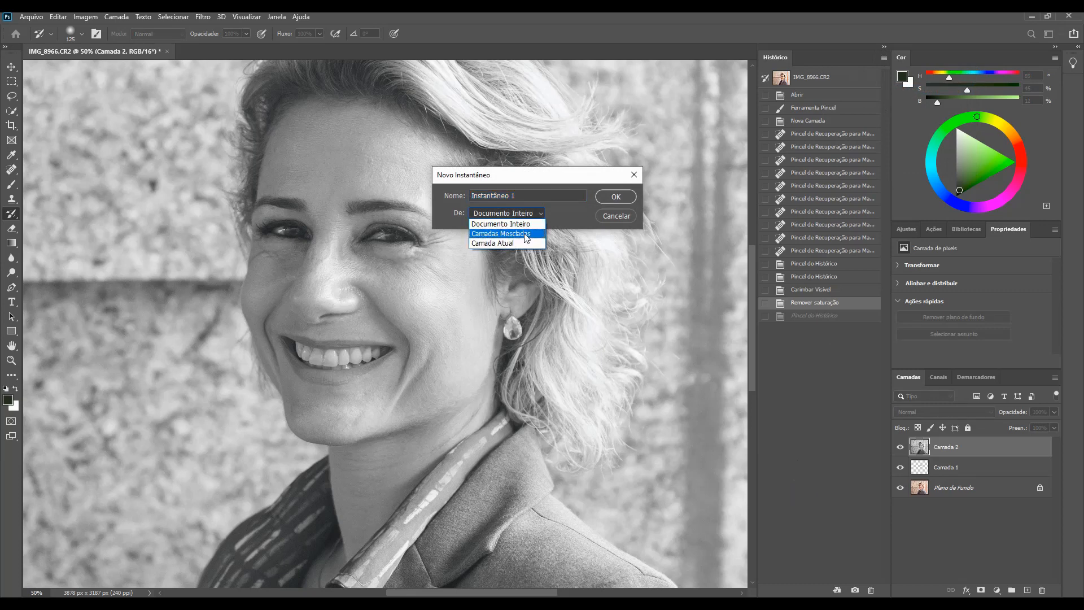
pyautogui.click(526, 234)
pyautogui.moveTo(519, 196); pyautogui.dragTo(459, 197)
pyautogui.write('PB')
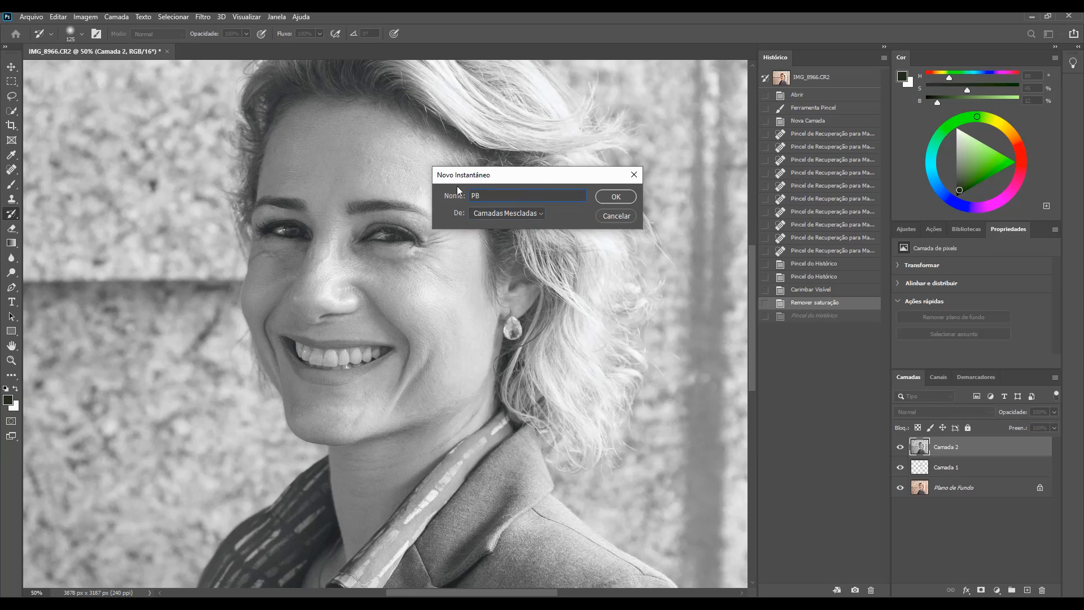
pyautogui.press('Return')
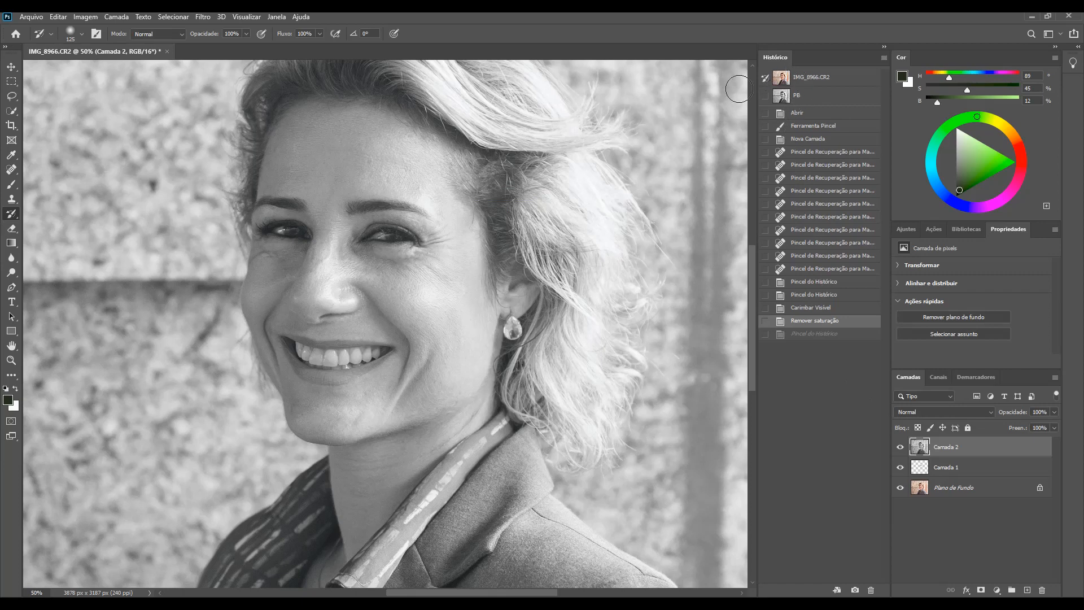
pyautogui.click(766, 97)
# Add a Curves adjustment layer and pull the curve's midpoint down to darken the image strongly.
pyautogui.click(910, 229)
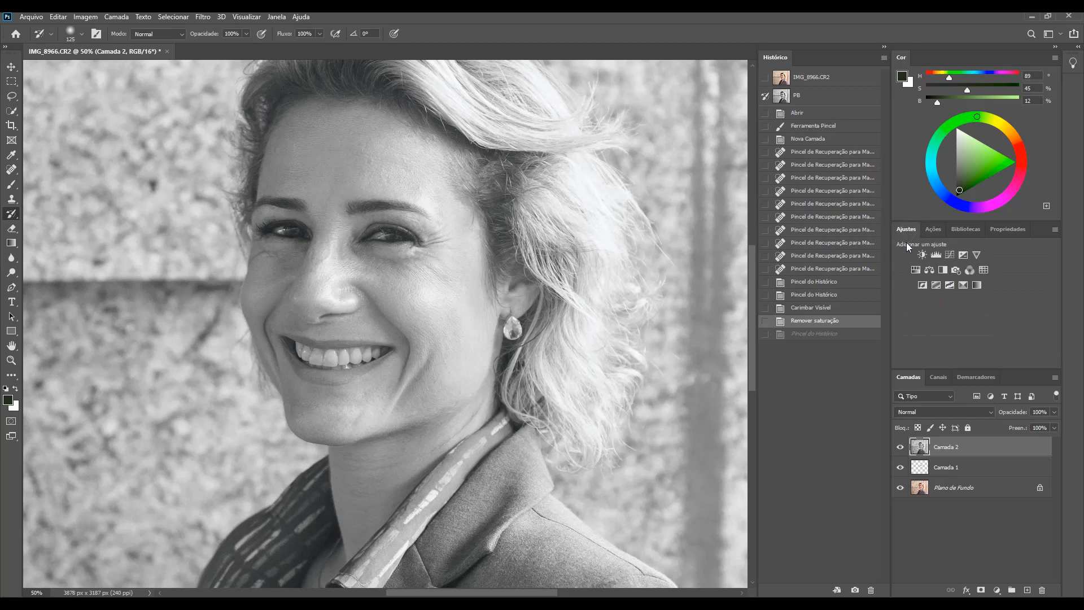
pyautogui.click(950, 252)
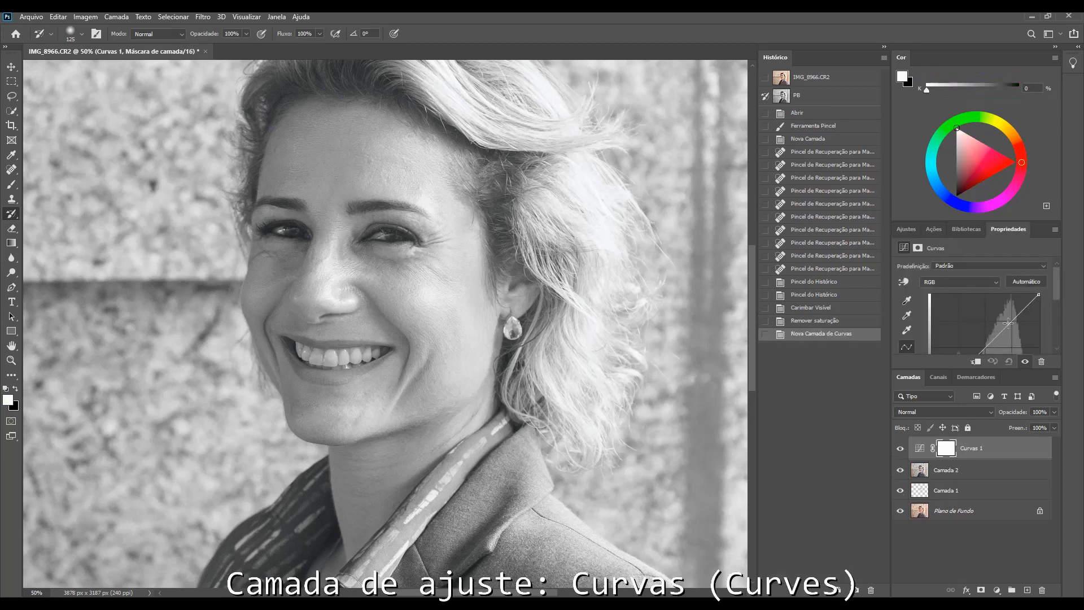
pyautogui.moveTo(1058, 291); pyautogui.dragTo(1056, 305)
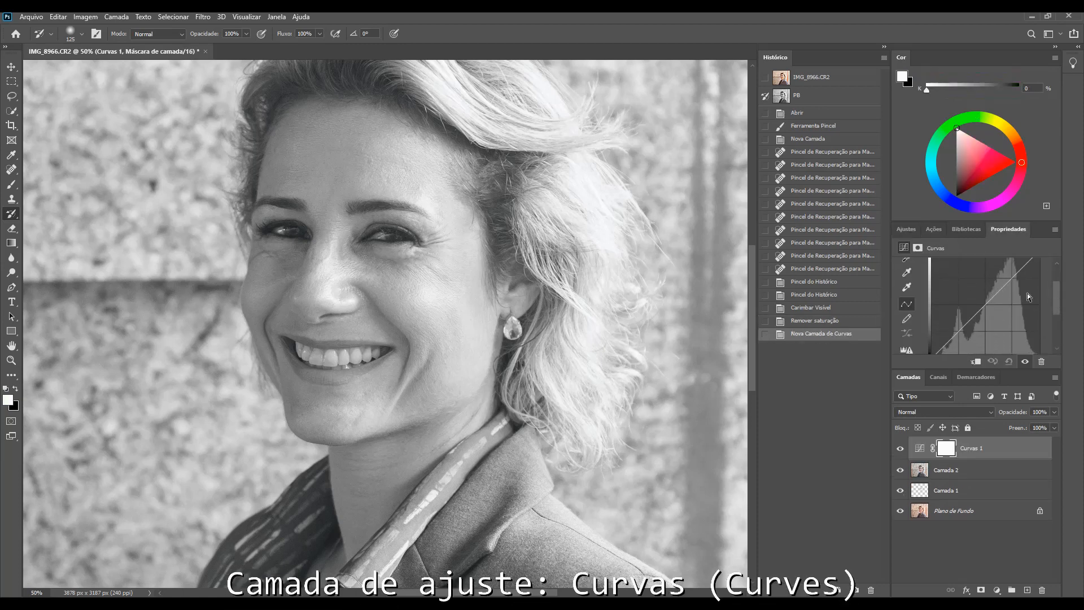
pyautogui.moveTo(988, 304); pyautogui.dragTo(1006, 323)
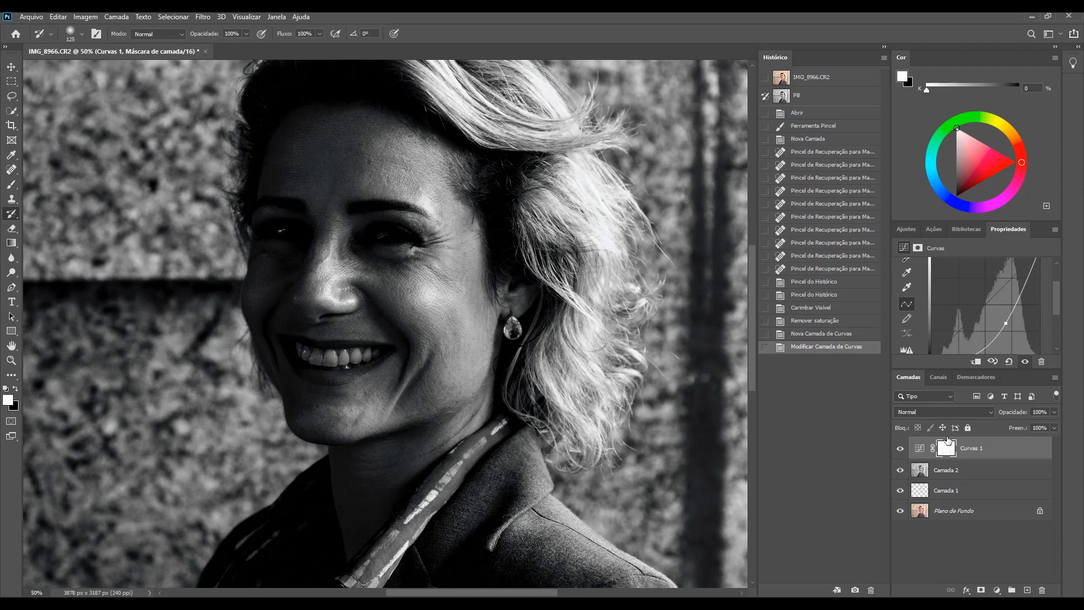
# Fill the Curves layer mask with black and set the Brush tool's flow to 3%.
pyautogui.hotkey('ctrl', 'BackSpace')
pyautogui.press('b')
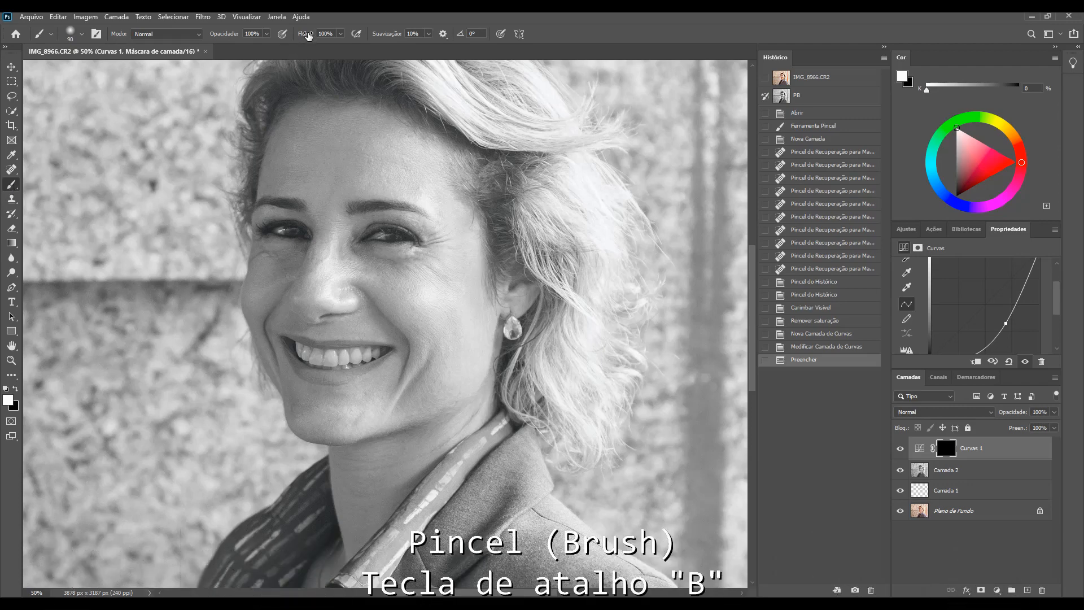
pyautogui.hotkey('shift', '0')
pyautogui.hotkey('shift', '3')
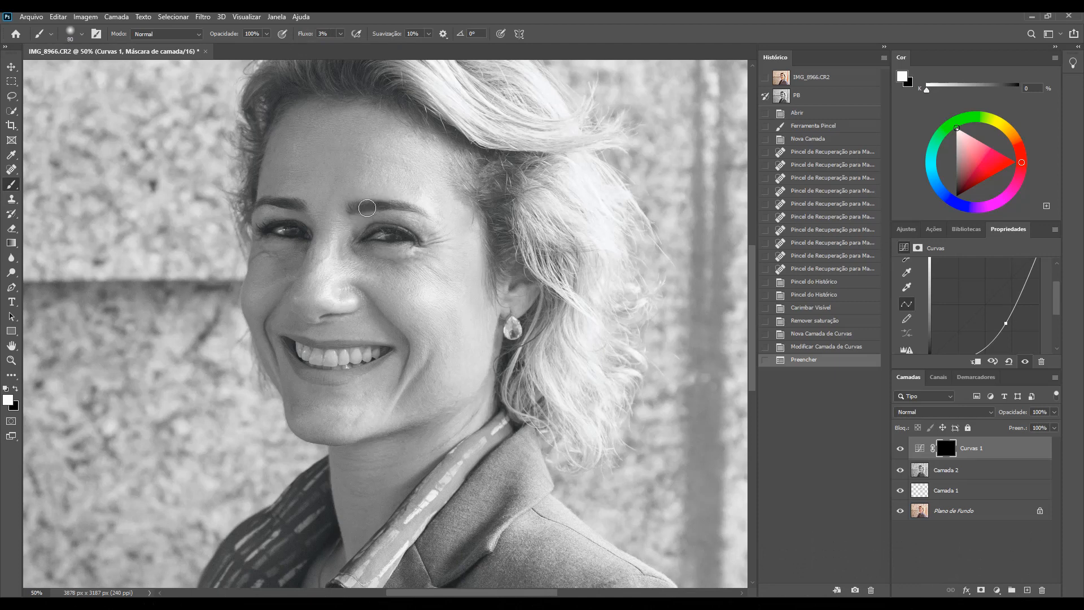
# Paint white on the Curves mask over the eyebrows and the nose with a brush reduced to size 45.
pyautogui.press('[')
pyautogui.press('[')
pyautogui.press('[')
pyautogui.press('[')
pyautogui.moveTo(378, 204); pyautogui.dragTo(354, 182)
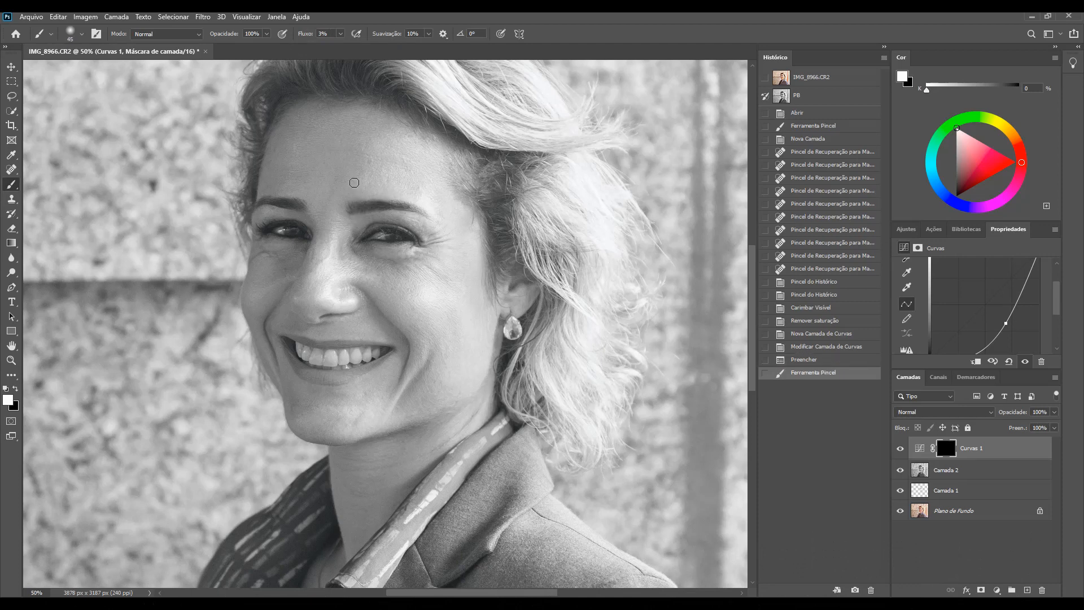
pyautogui.moveTo(265, 194)
pyautogui.mouseDown()
pyautogui.moveTo(316, 240)
pyautogui.moveTo(273, 217)
pyautogui.mouseUp()
pyautogui.moveTo(338, 320); pyautogui.dragTo(345, 317)
# Enlarge the brush to 90 and paint the Curves mask over the hairline, teeth and area below the ear.
pyautogui.press(']')
pyautogui.press(']')
pyautogui.press(']')
pyautogui.press(']')
pyautogui.press(']')
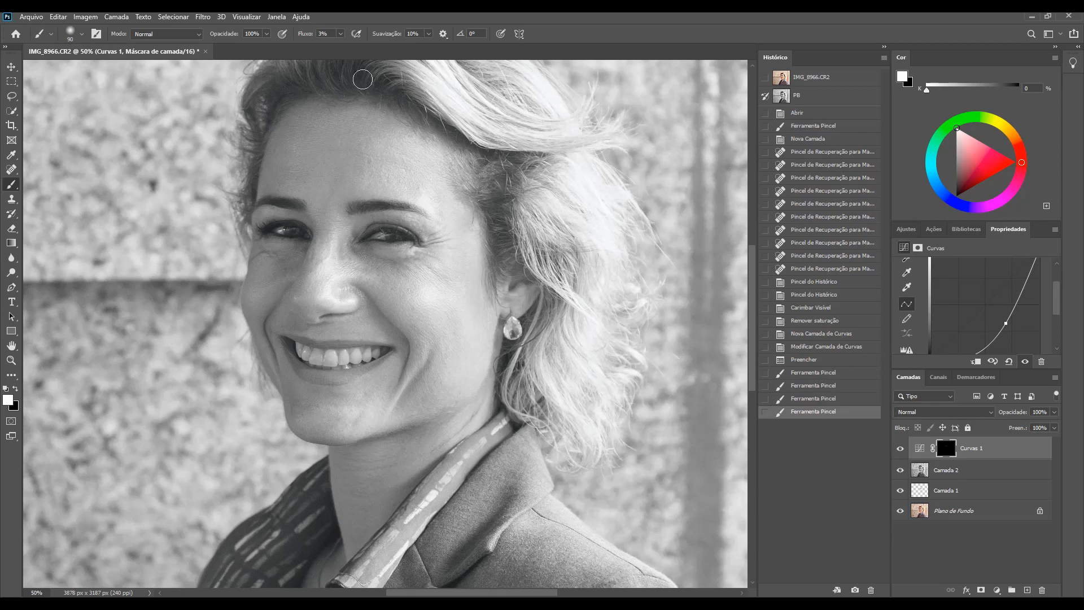
pyautogui.moveTo(362, 78); pyautogui.dragTo(283, 133)
pyautogui.moveTo(300, 351)
pyautogui.mouseDown()
pyautogui.moveTo(384, 353)
pyautogui.moveTo(343, 364)
pyautogui.moveTo(339, 353)
pyautogui.moveTo(379, 366)
pyautogui.mouseUp()
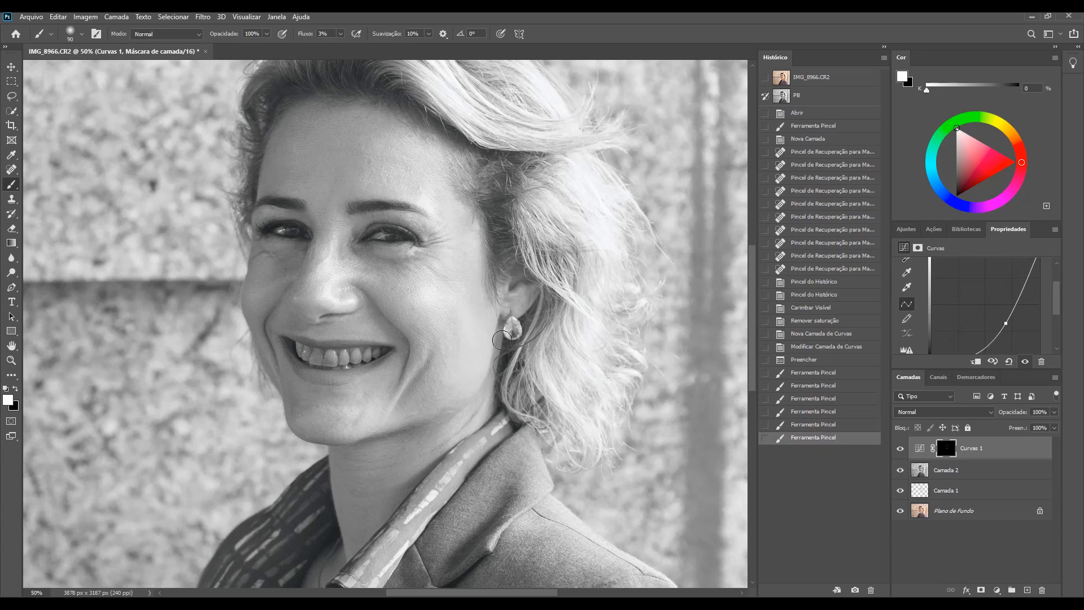
pyautogui.click(505, 357)
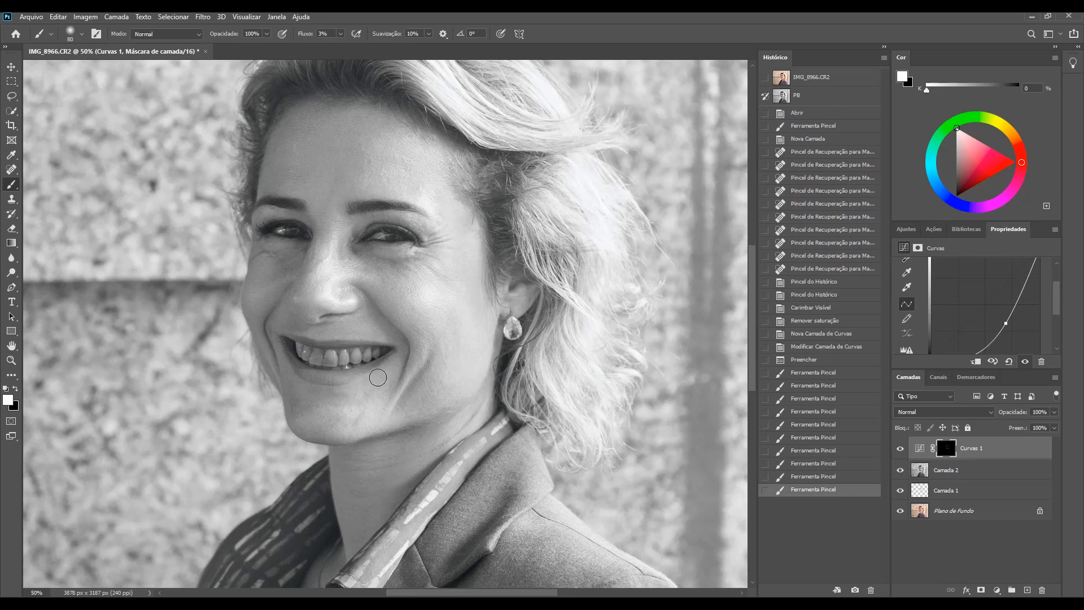
# Add a new layer and restore the teeth and both eyes on it with the History Brush, using the PB snapshot as source.
pyautogui.click(1027, 591)
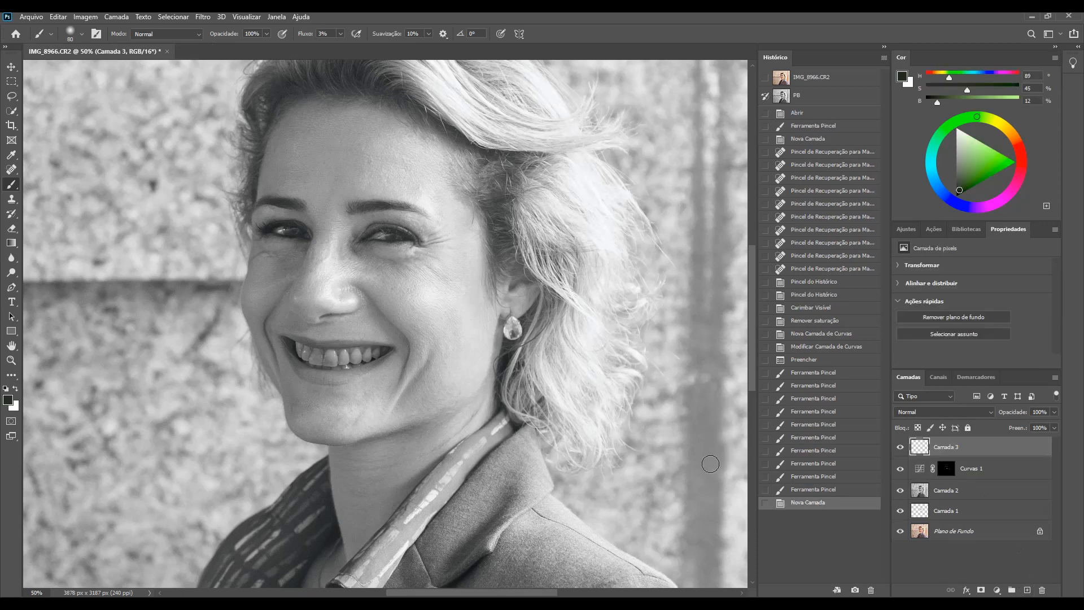
pyautogui.click(765, 98)
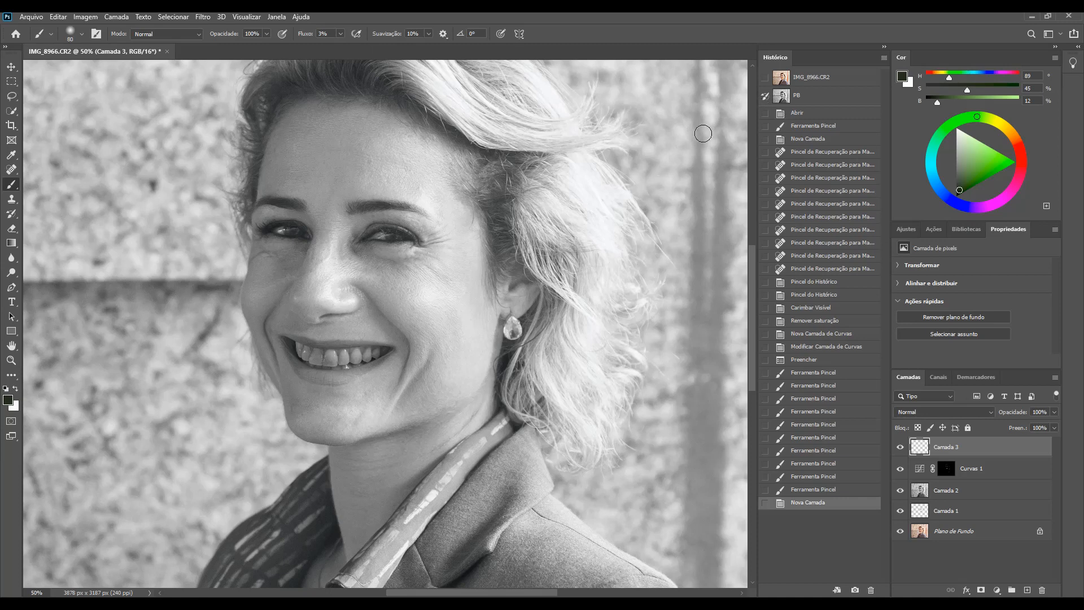
pyautogui.click(11, 214)
pyautogui.moveTo(330, 355)
pyautogui.mouseDown()
pyautogui.moveTo(390, 347)
pyautogui.moveTo(365, 355)
pyautogui.moveTo(385, 347)
pyautogui.moveTo(284, 342)
pyautogui.moveTo(307, 364)
pyautogui.moveTo(361, 359)
pyautogui.mouseUp()
pyautogui.moveTo(270, 224); pyautogui.dragTo(288, 234)
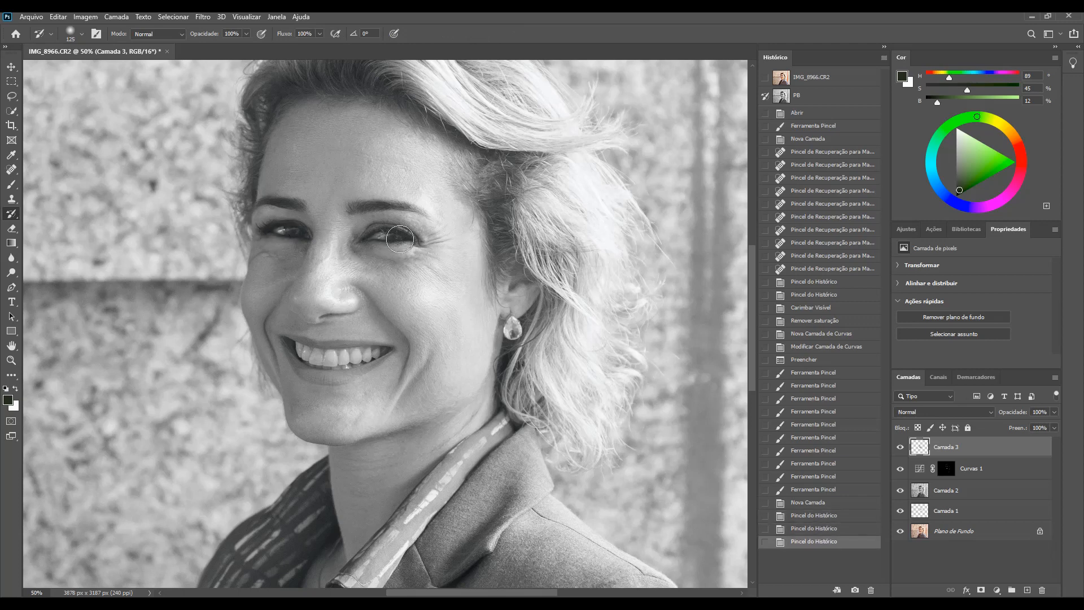
pyautogui.moveTo(405, 235); pyautogui.dragTo(402, 237)
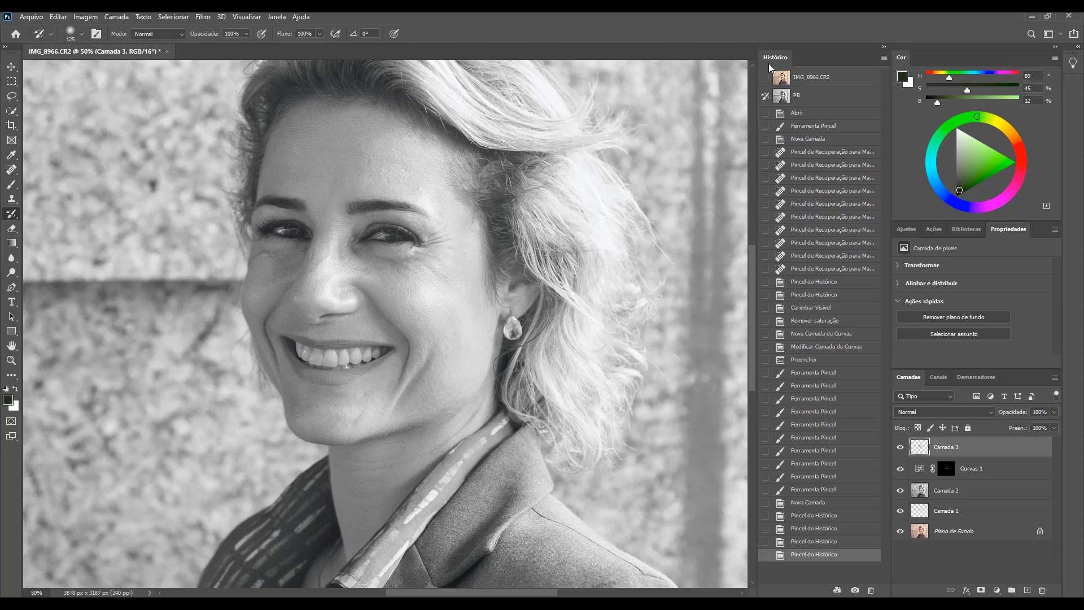
# Switch the History Brush source to the original snapshot, try painting over one eye, and undo the stroke.
pyautogui.click(765, 78)
pyautogui.moveTo(400, 234)
pyautogui.mouseDown()
pyautogui.moveTo(366, 242)
pyautogui.moveTo(406, 230)
pyautogui.moveTo(403, 244)
pyautogui.moveTo(363, 233)
pyautogui.moveTo(392, 224)
pyautogui.moveTo(375, 257)
pyautogui.mouseUp()
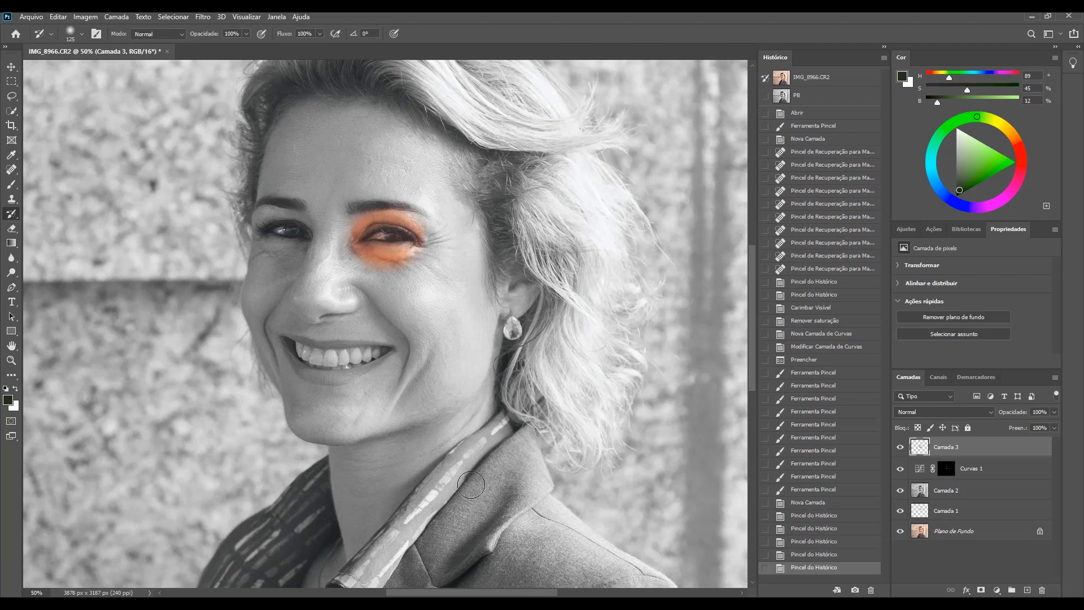
pyautogui.hotkey('ctrl', 'z')
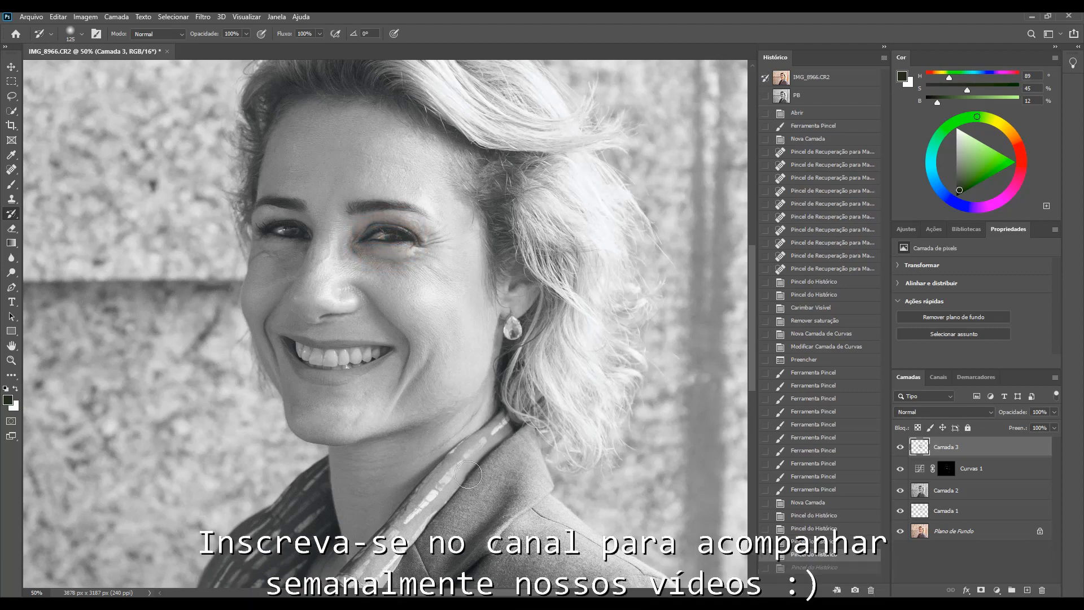